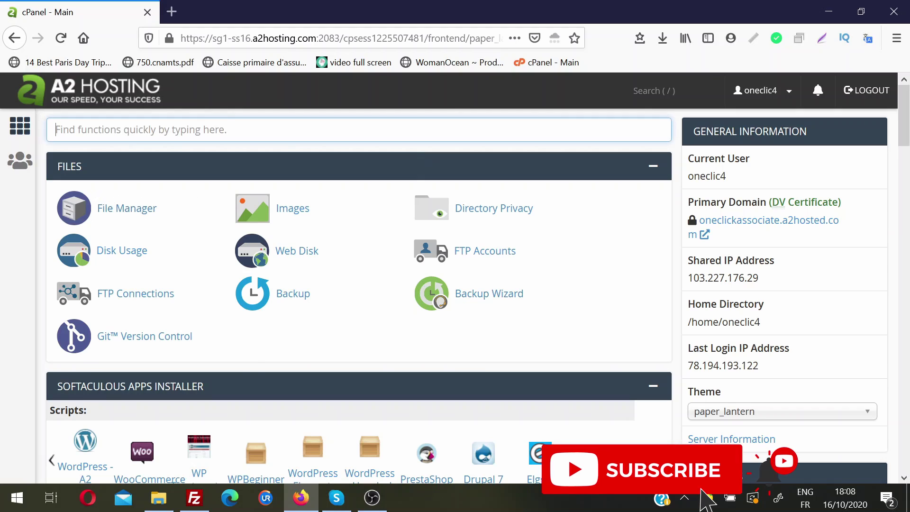
# Search 'back' in Find functions and open the Backup Wizard
pyautogui.write('back')
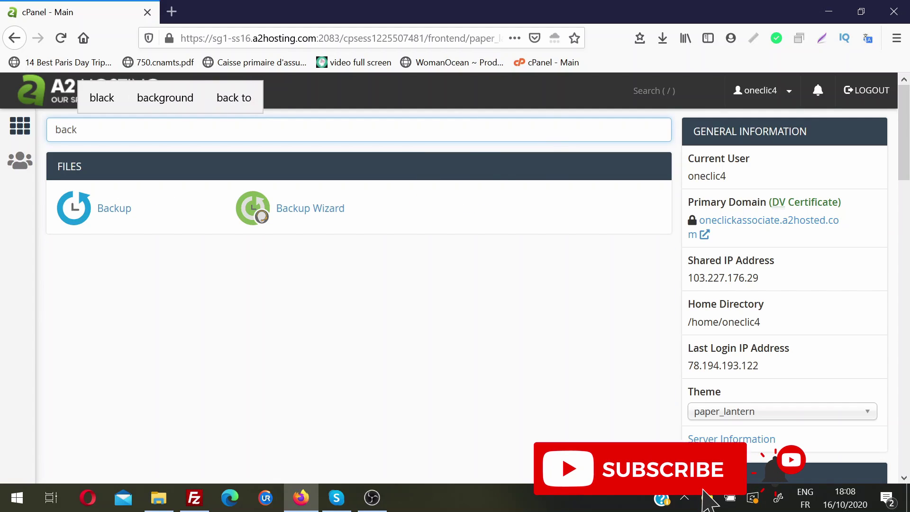
pyautogui.click(291, 213)
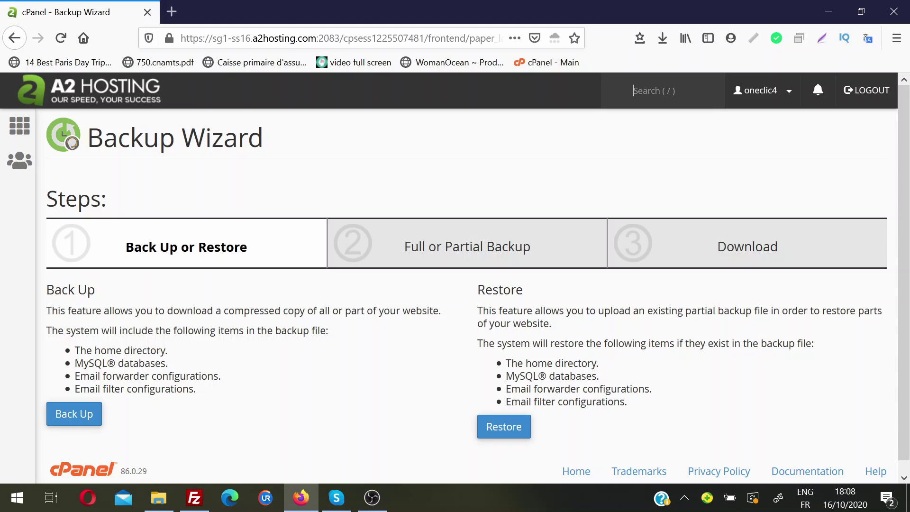
# Choose Back Up, then Full Backup, with Home Directory kept as the backup destination
pyautogui.click(83, 417)
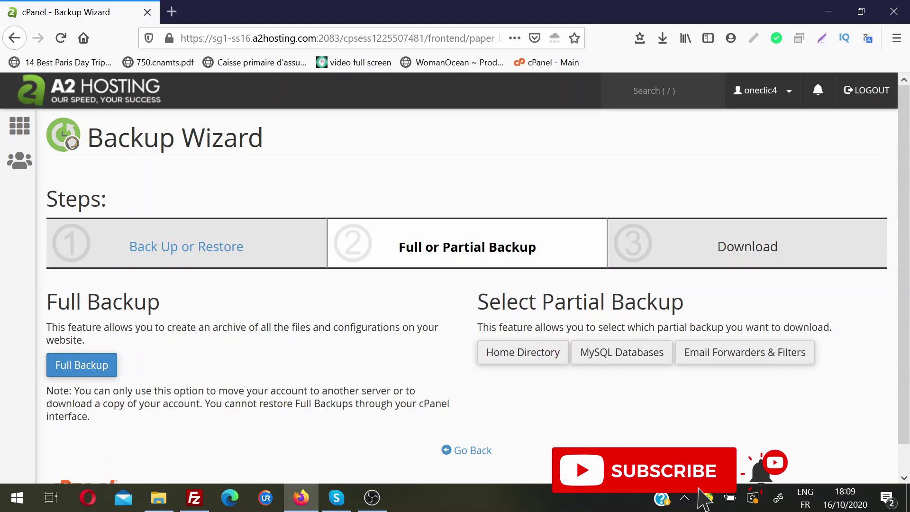
pyautogui.click(83, 370)
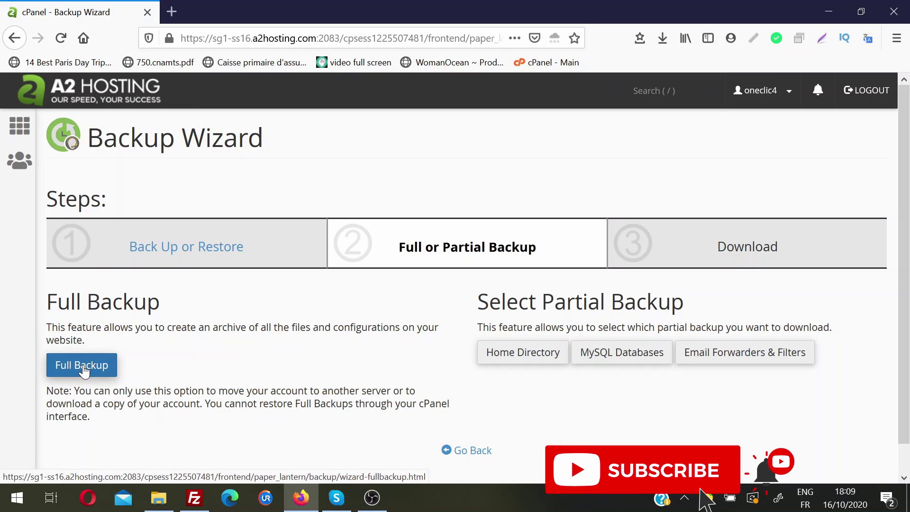
pyautogui.scroll(-2, 905, 189)
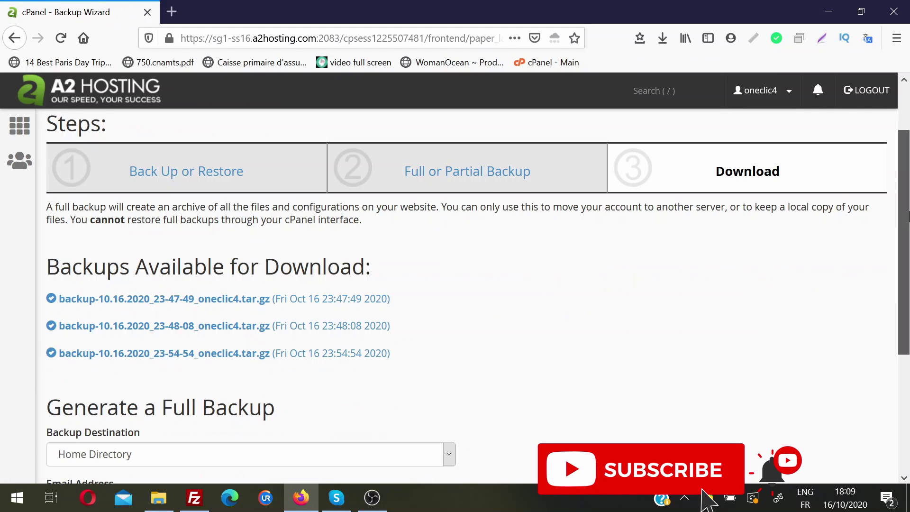
pyautogui.scroll(1, 905, 190)
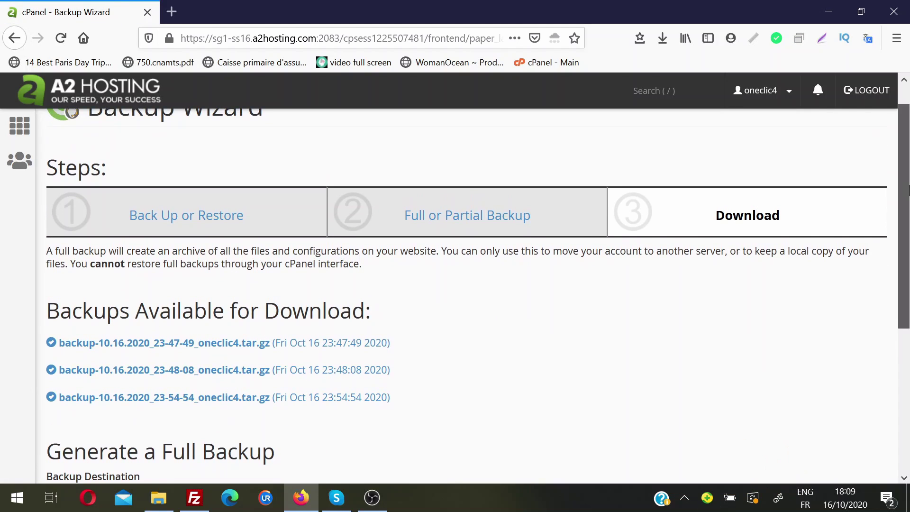
pyautogui.moveTo(908, 190); pyautogui.dragTo(909, 286)
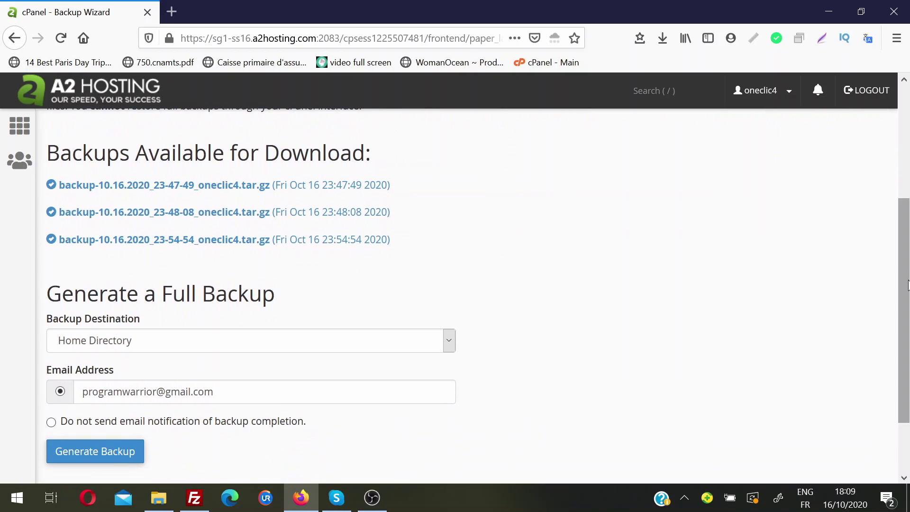
pyautogui.click(432, 347)
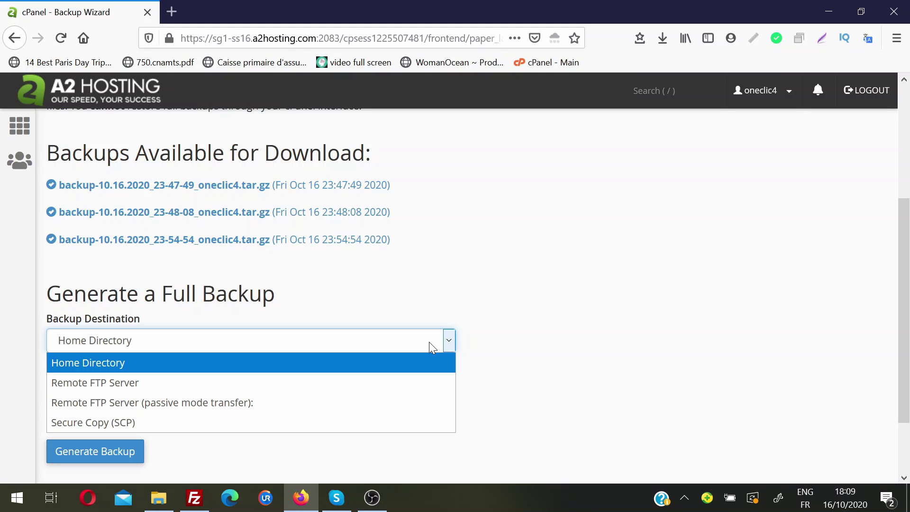
pyautogui.click(473, 290)
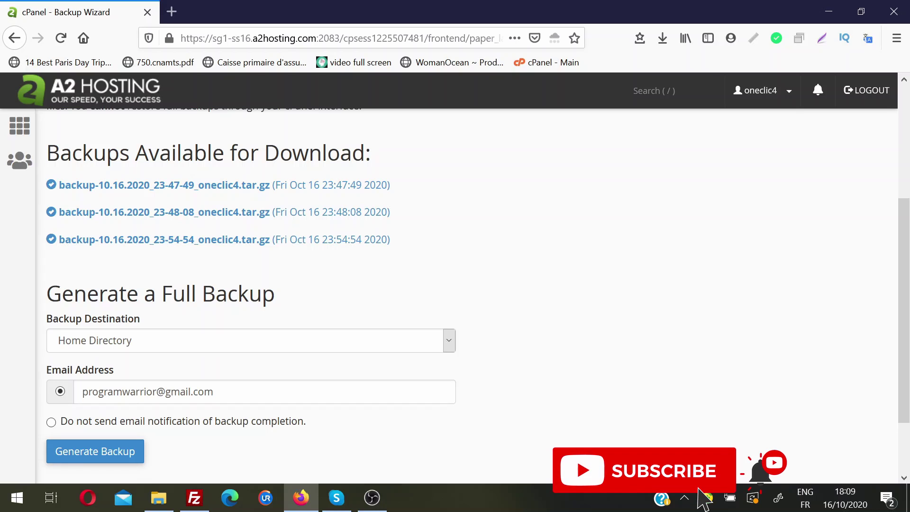
# Generate a full backup to the Home Directory with email notification on completion
pyautogui.click(51, 422)
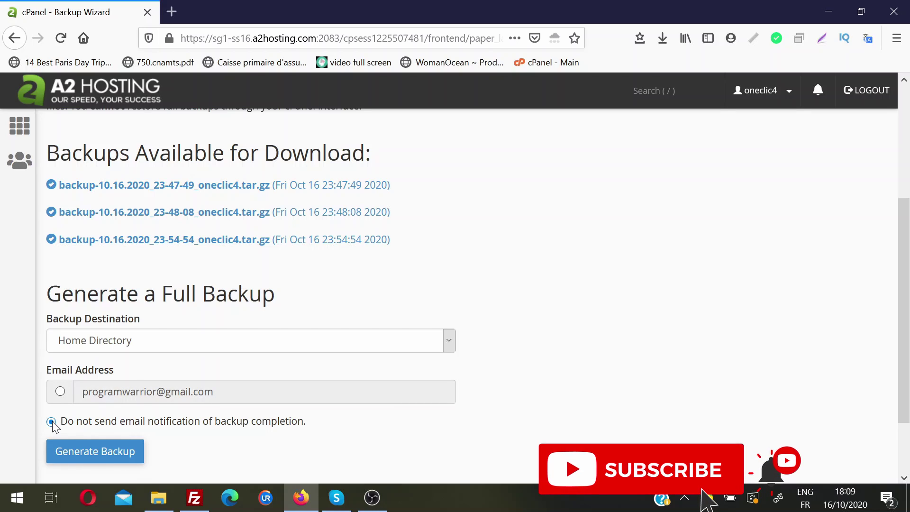
pyautogui.click(61, 392)
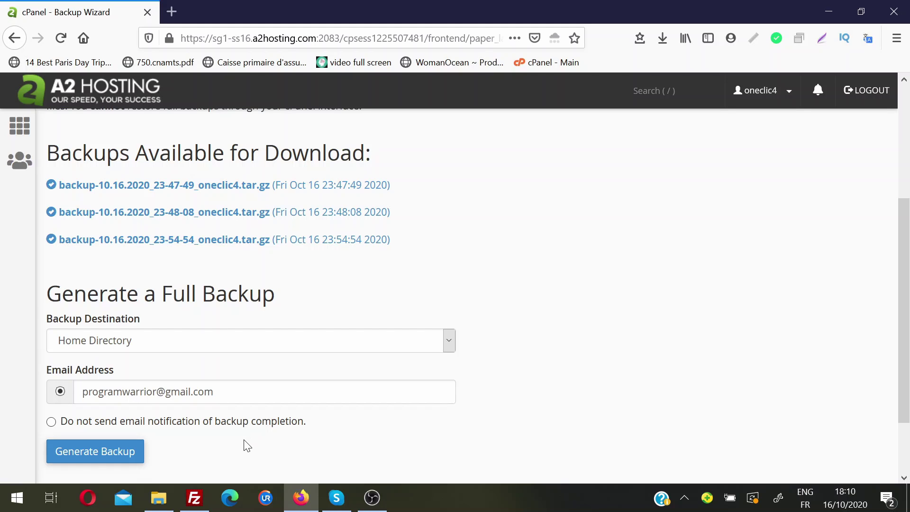
pyautogui.click(104, 457)
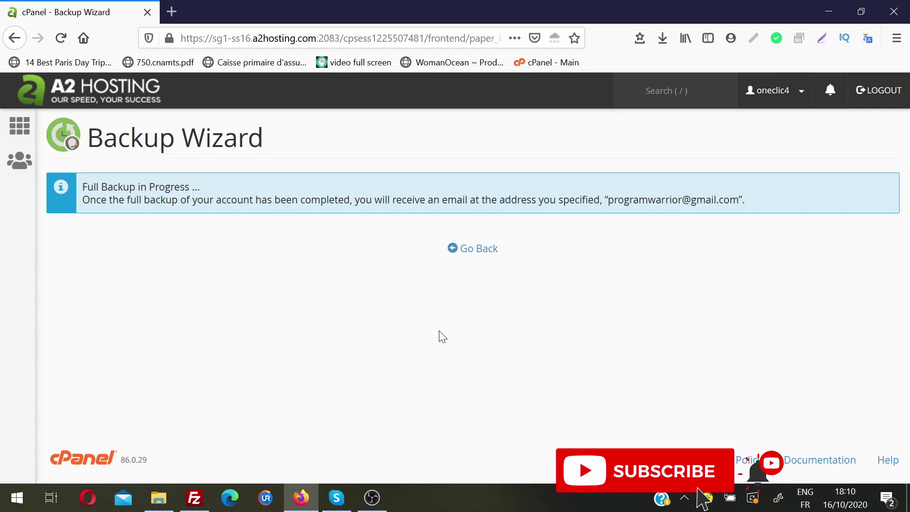
# Return home, open the Backup page, and request the home directory backup download
pyautogui.click(474, 249)
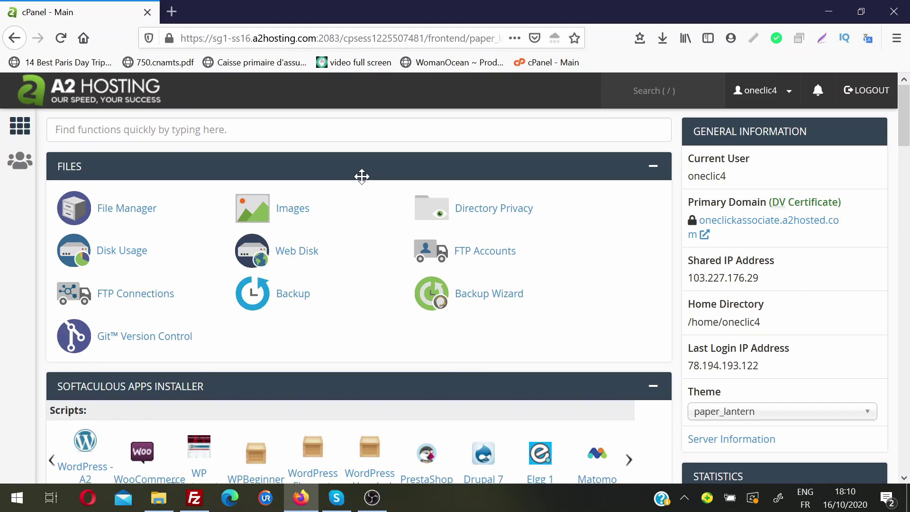
pyautogui.click(287, 302)
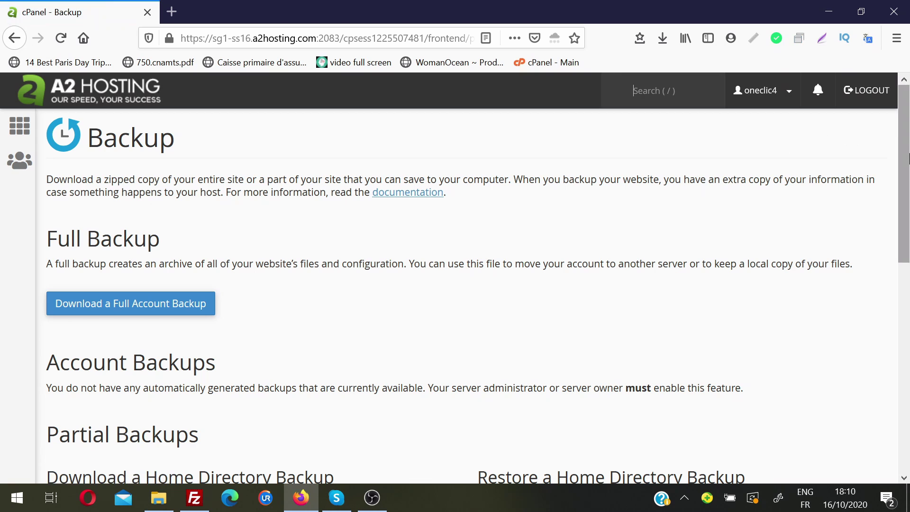
pyautogui.scroll(-3, 905, 237)
pyautogui.scroll(-2, 908, 248)
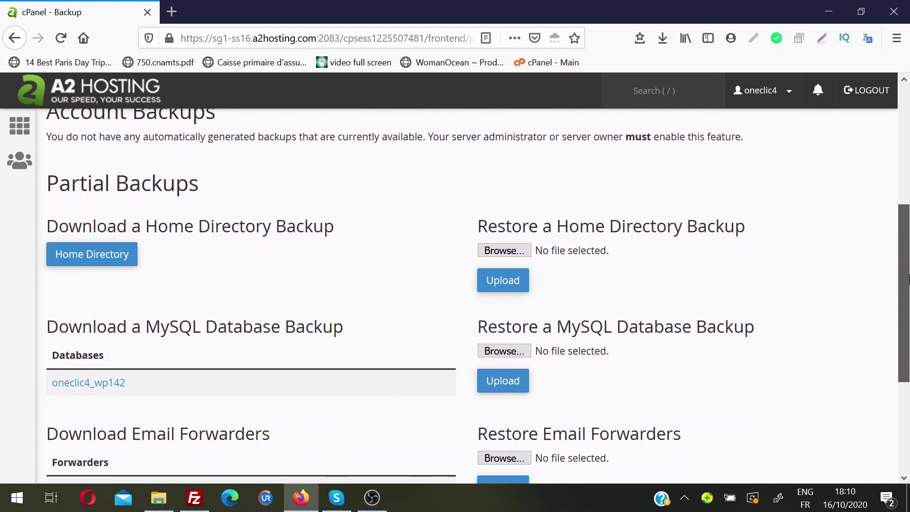
pyautogui.scroll(-1, 402, 277)
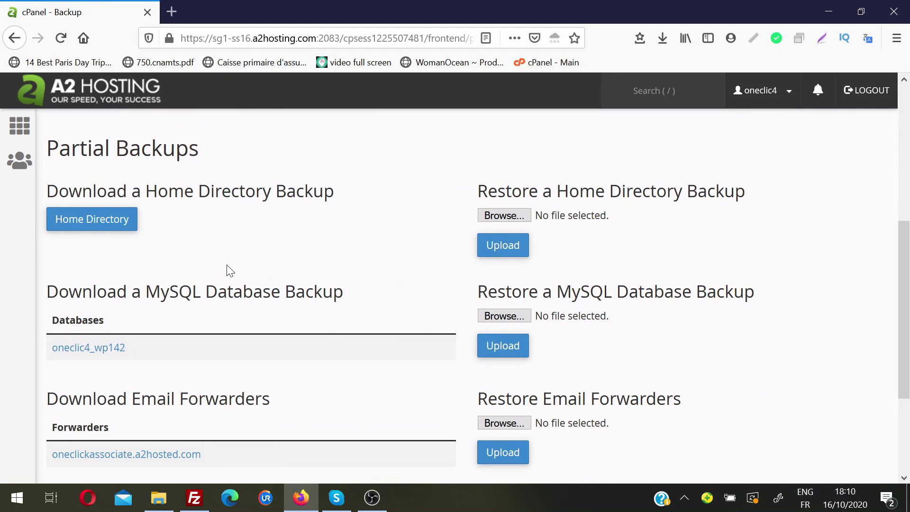
pyautogui.click(98, 225)
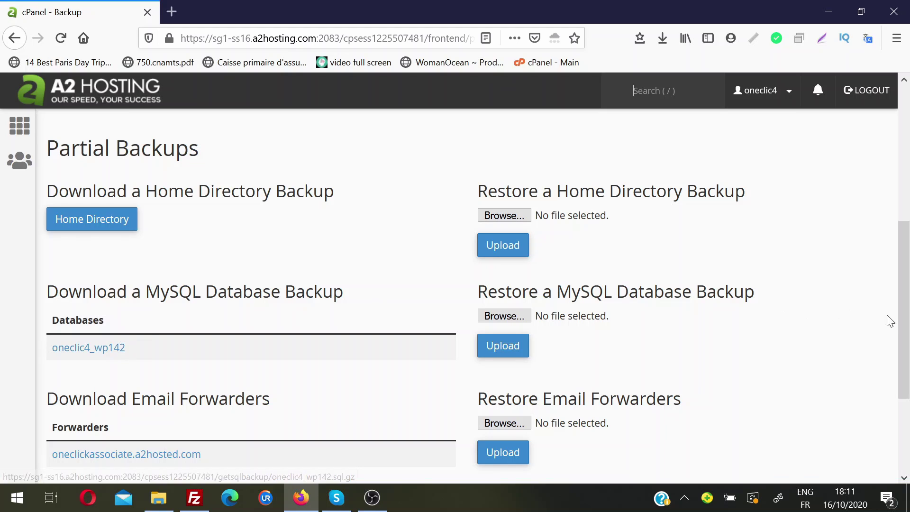
pyautogui.scroll(-3, 195, 366)
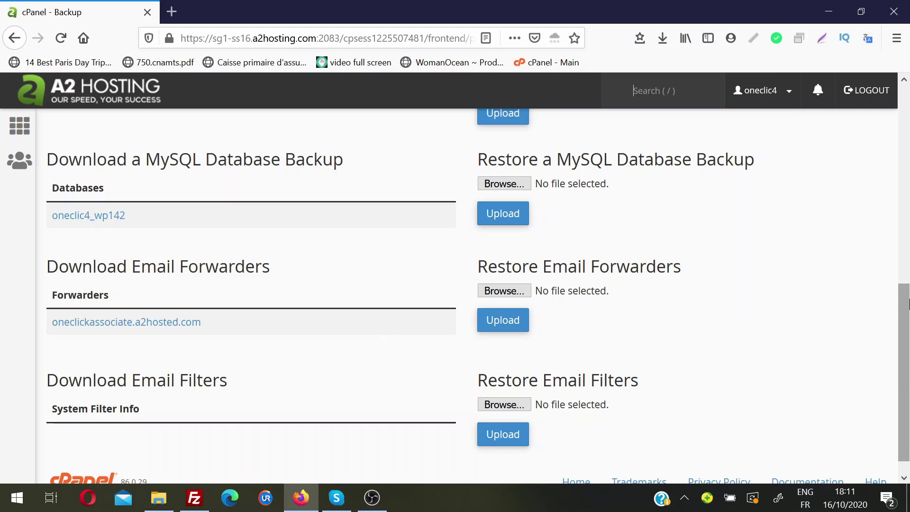
pyautogui.scroll(2, 91, 197)
# Save the home directory backup tar.gz file to the computer
pyautogui.click(89, 201)
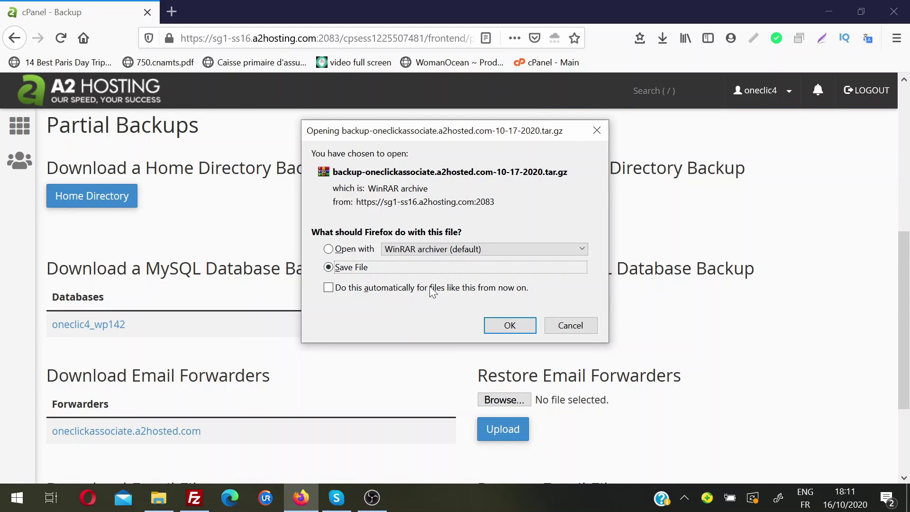
pyautogui.click(498, 326)
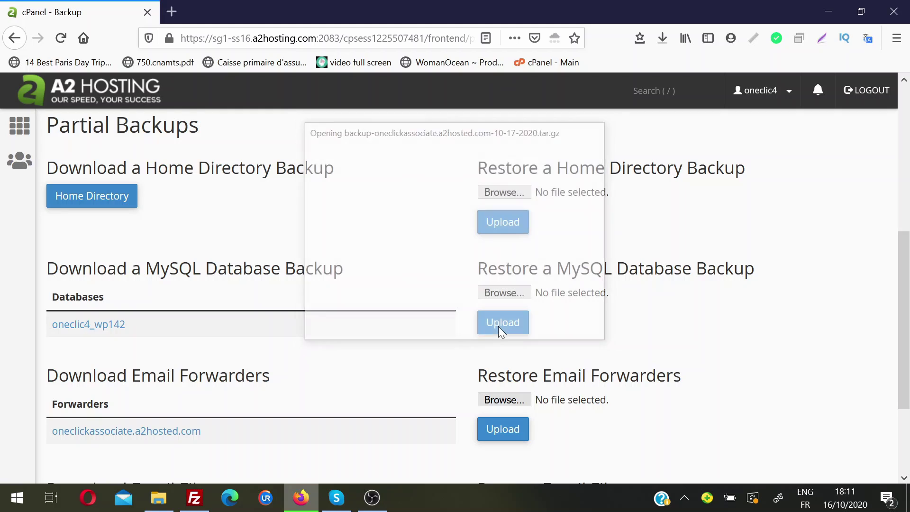
pyautogui.scroll(-2, 128, 259)
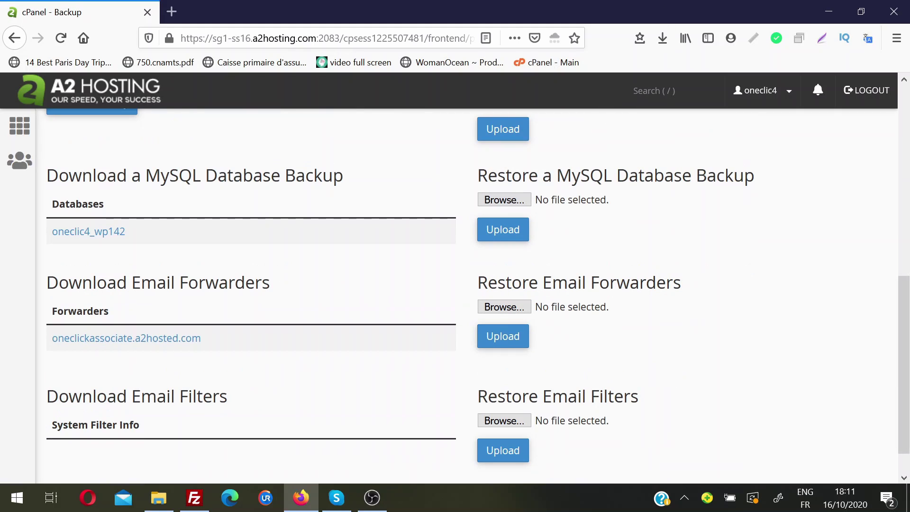
# Save the oneclic4_wp142.sql.gz and aliases-oneclickassociate.a2hosted.com.gz backups
pyautogui.click(87, 237)
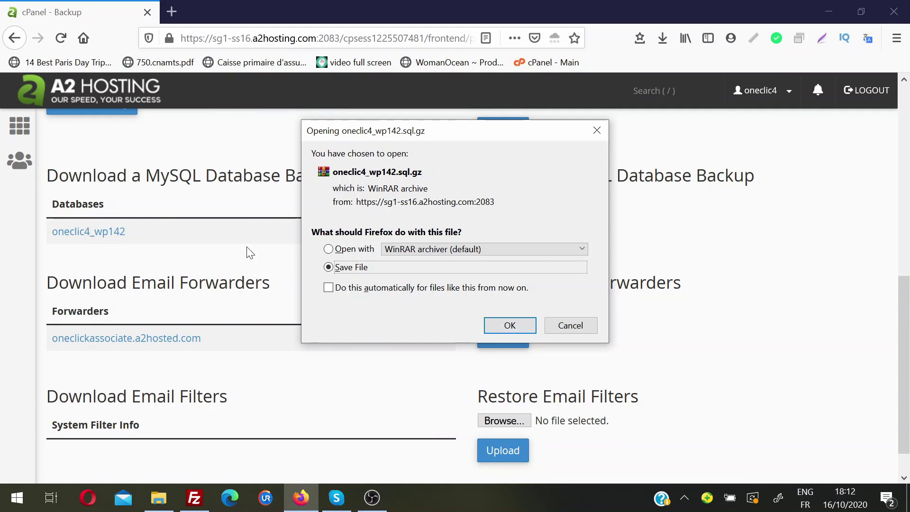
pyautogui.click(497, 325)
pyautogui.click(144, 340)
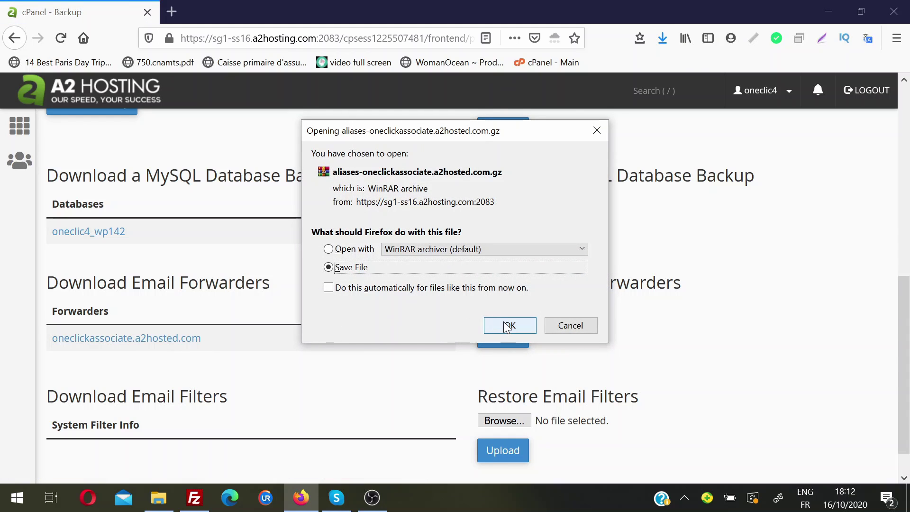
pyautogui.click(506, 326)
pyautogui.scroll(1, 908, 349)
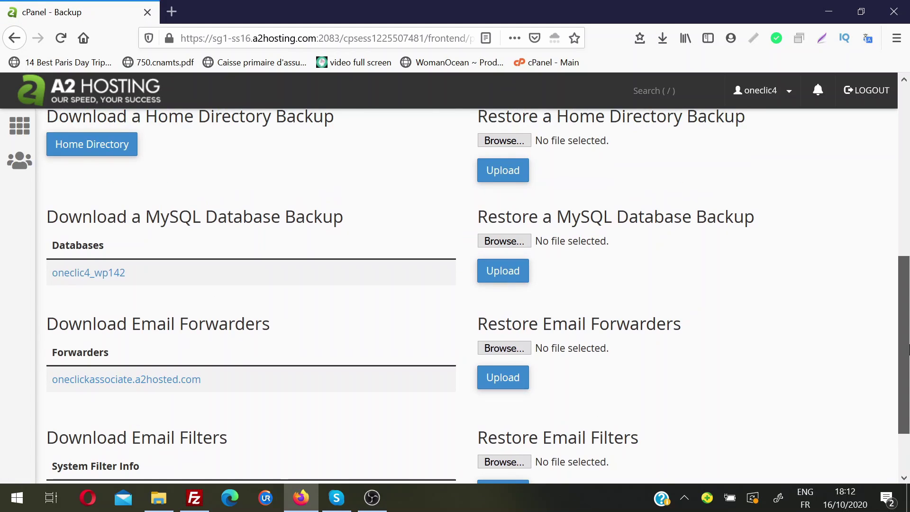
pyautogui.scroll(2, 907, 349)
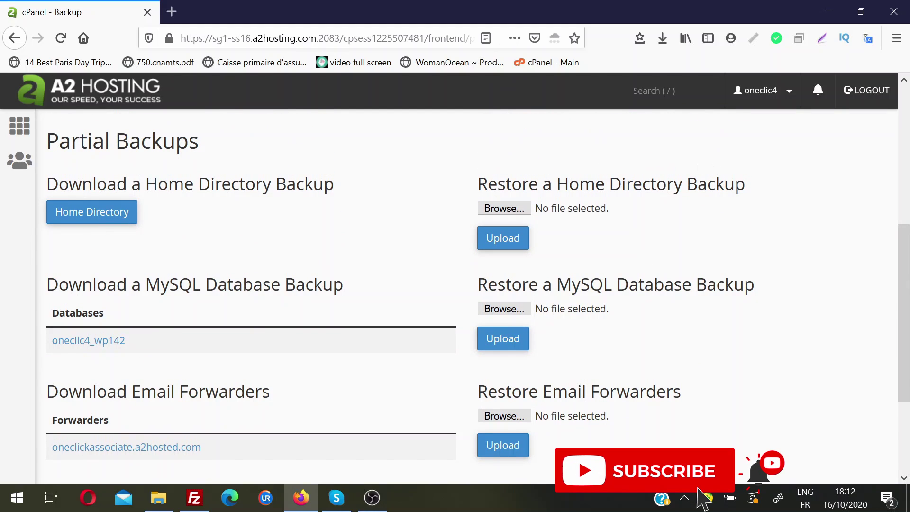
# Upload backup-10.16.2020_23-47-49_oneclic4.tar.gz from Downloads to restore the home directory
pyautogui.click(504, 209)
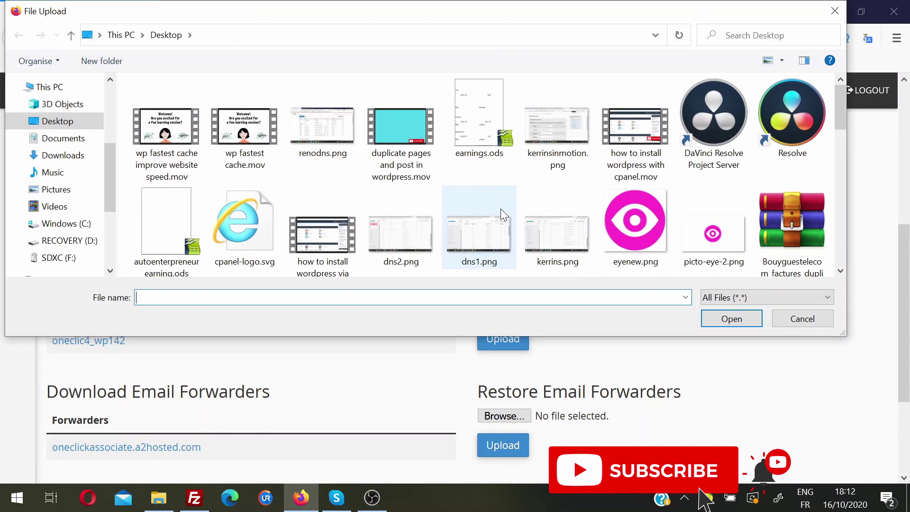
pyautogui.click(61, 157)
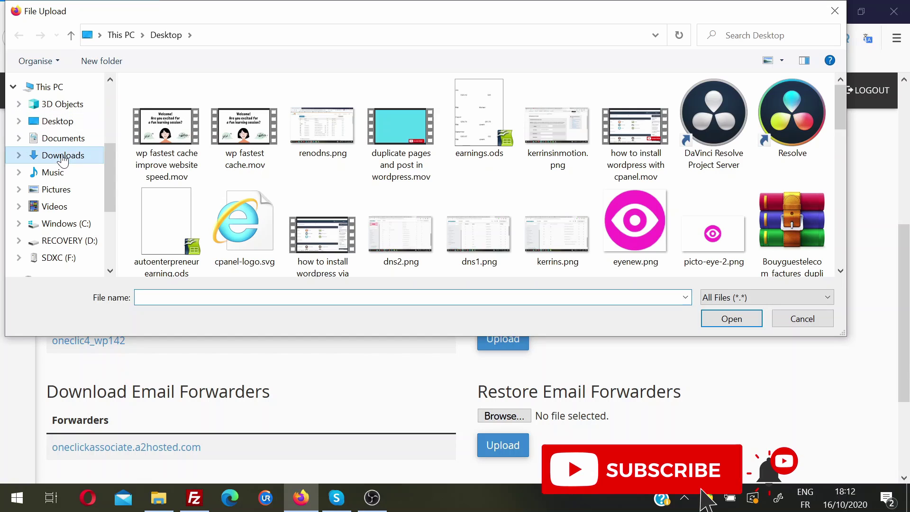
pyautogui.click(237, 138)
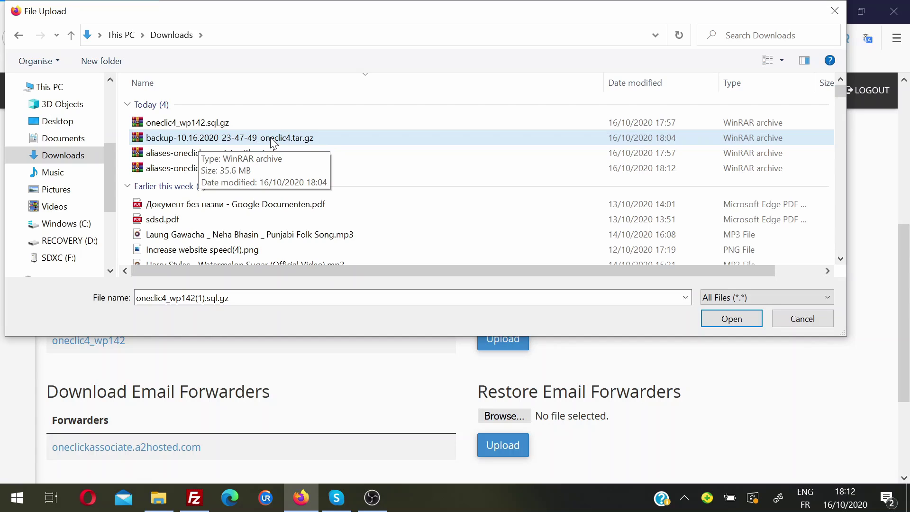
pyautogui.click(197, 138)
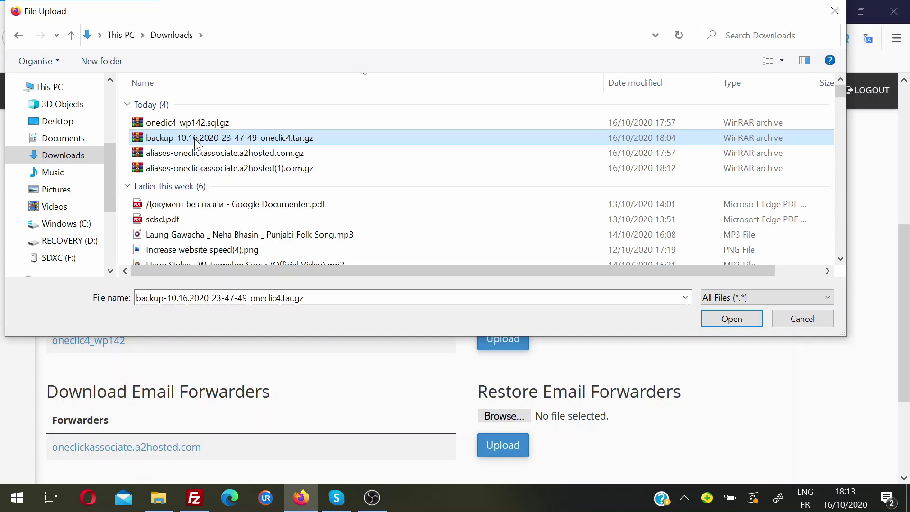
pyautogui.click(724, 321)
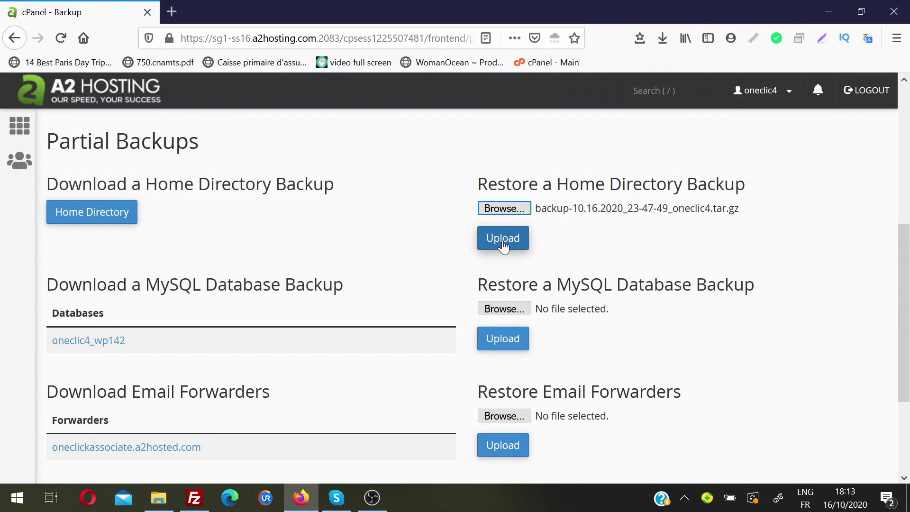
pyautogui.click(503, 241)
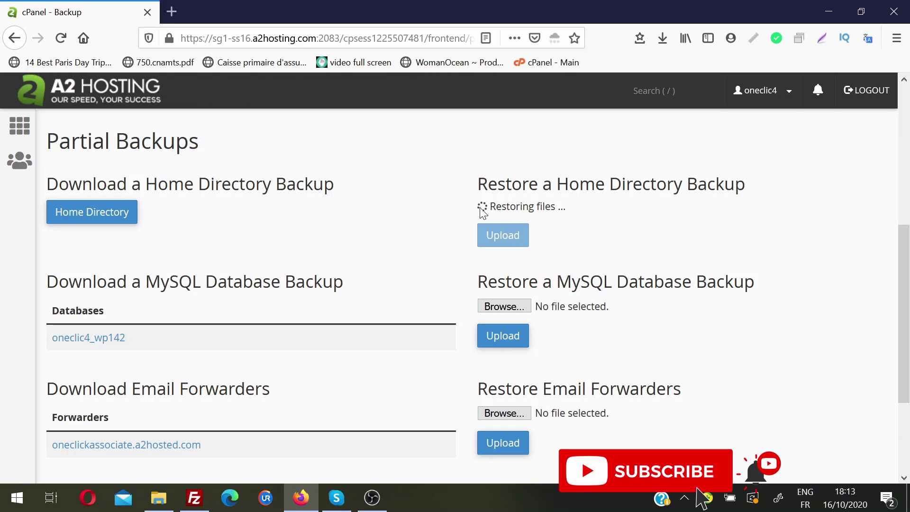
# Restore the MySQL database by uploading the oneclic4_wp142.sql.gz backup
pyautogui.click(508, 308)
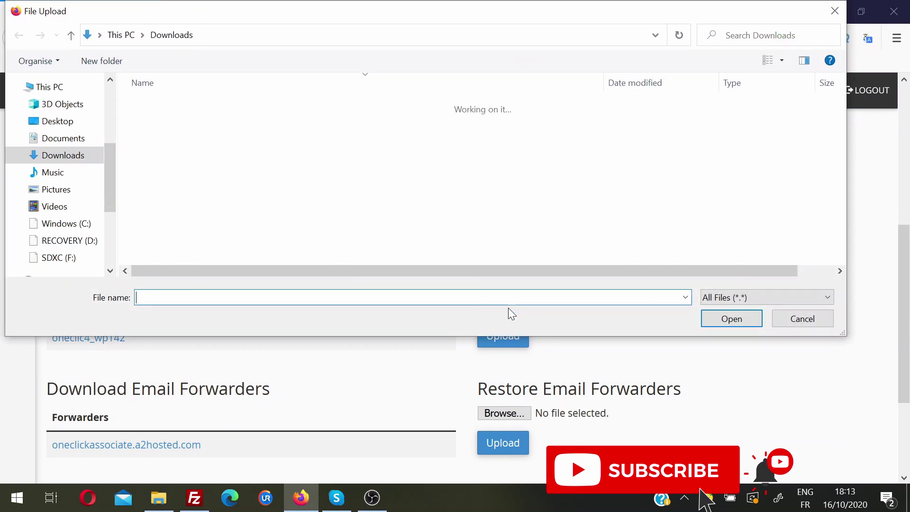
pyautogui.click(232, 124)
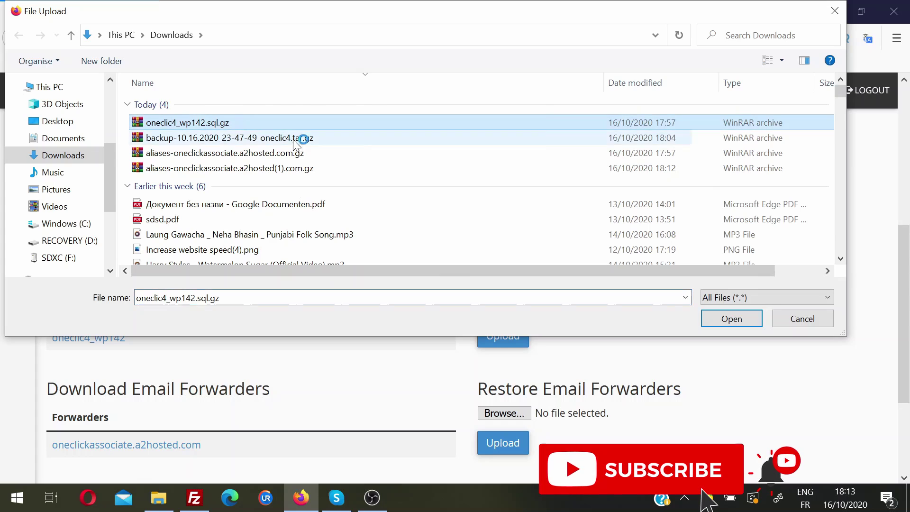
pyautogui.click(736, 317)
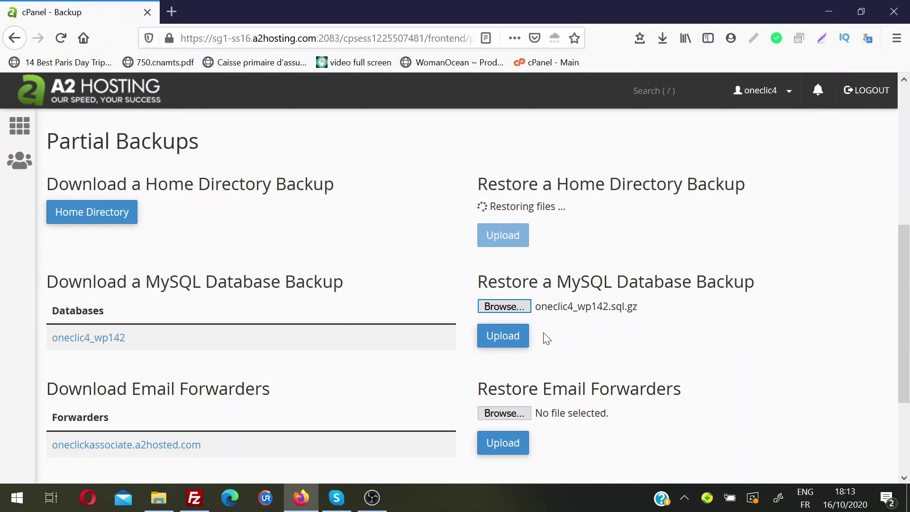
pyautogui.click(503, 340)
pyautogui.click(503, 340)
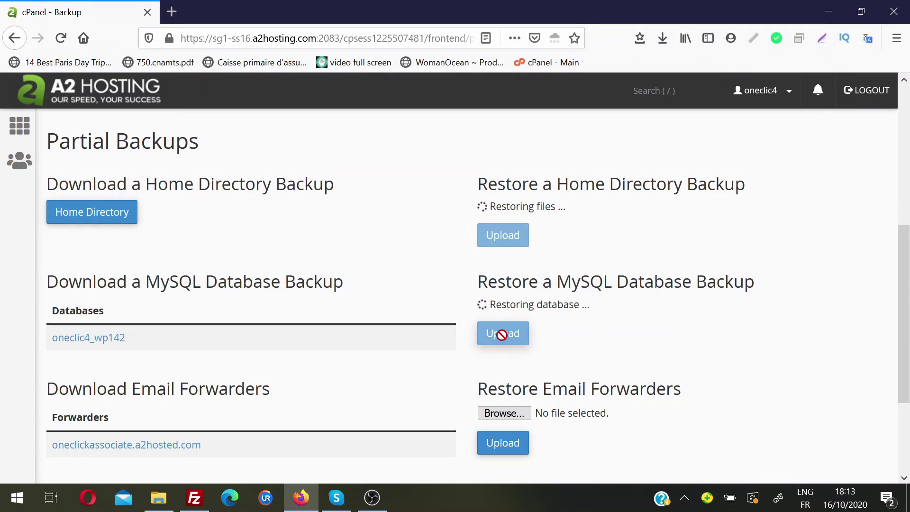
# Restore email forwarders by uploading aliases-oneclickassociate.a2hosted.com.gz
pyautogui.scroll(-1, 674, 365)
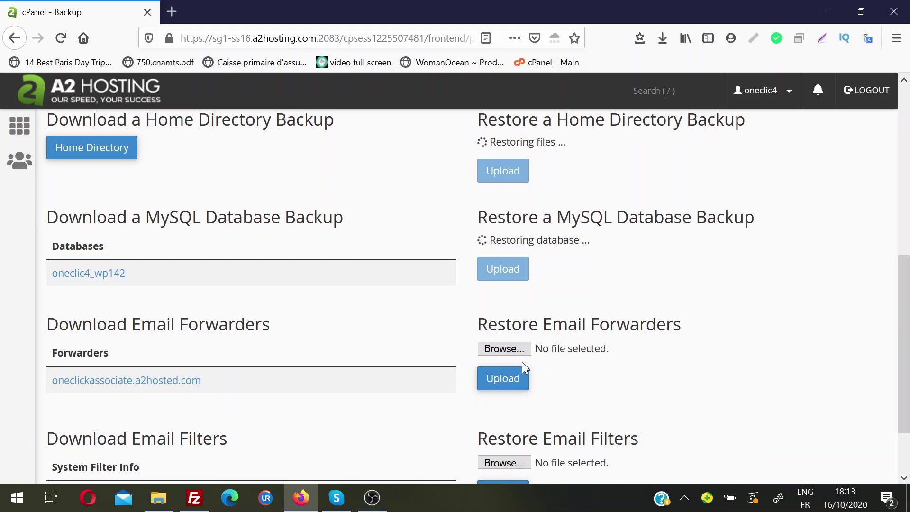
pyautogui.click(510, 352)
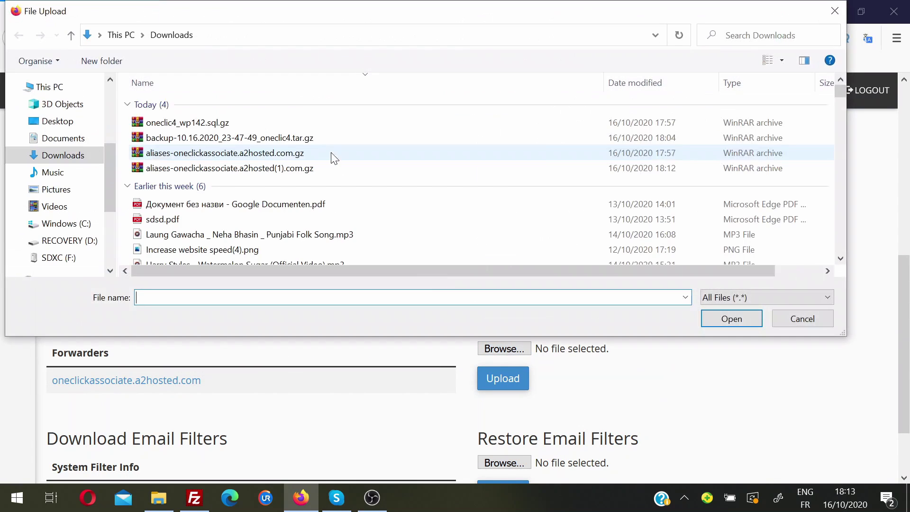
pyautogui.click(268, 155)
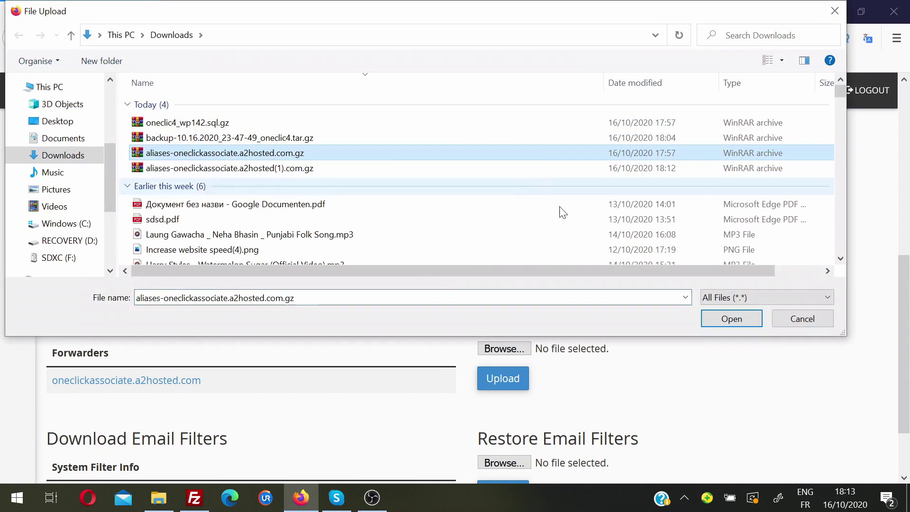
pyautogui.click(723, 315)
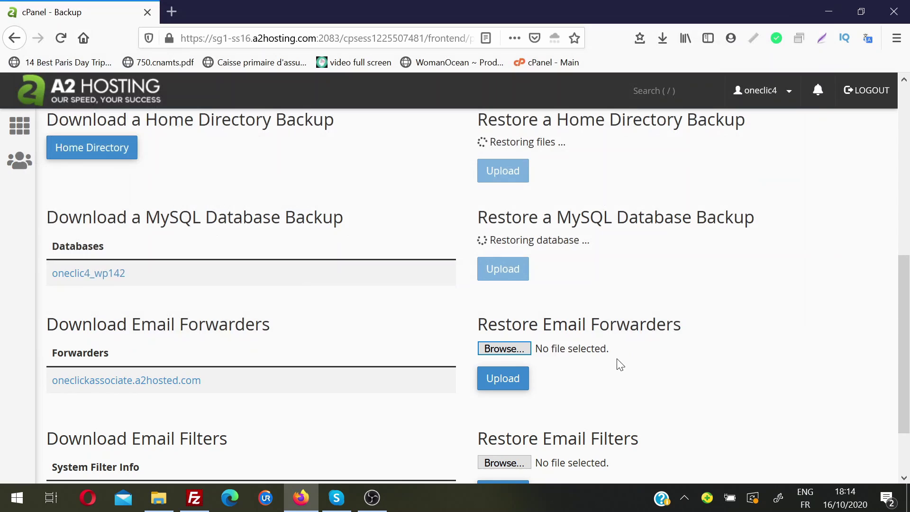
pyautogui.click(502, 378)
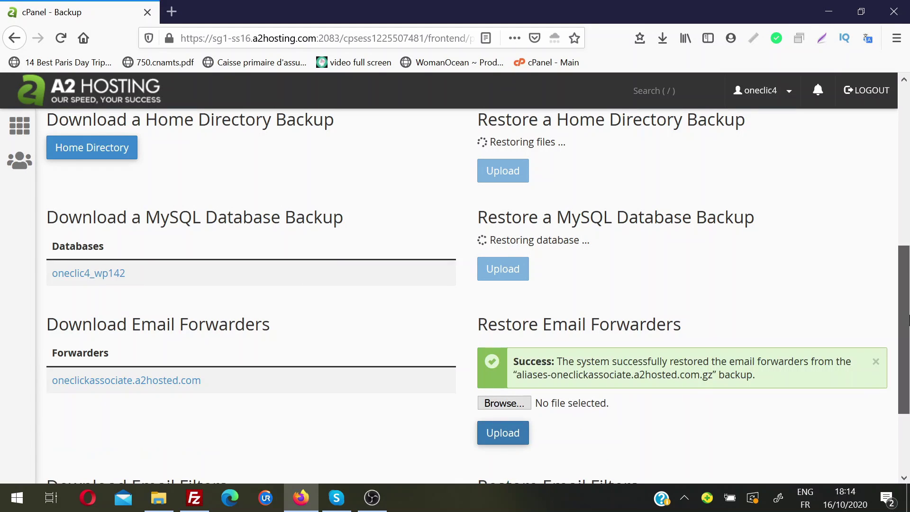
pyautogui.scroll(-1, 909, 320)
# Scroll the Backup page to review the database and forwarders restore success messages
pyautogui.scroll(1, 909, 327)
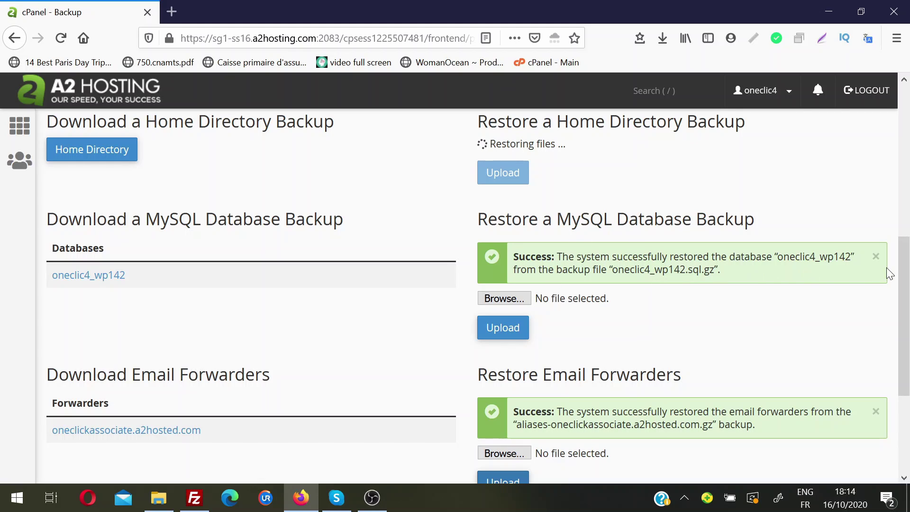
pyautogui.scroll(1, 908, 253)
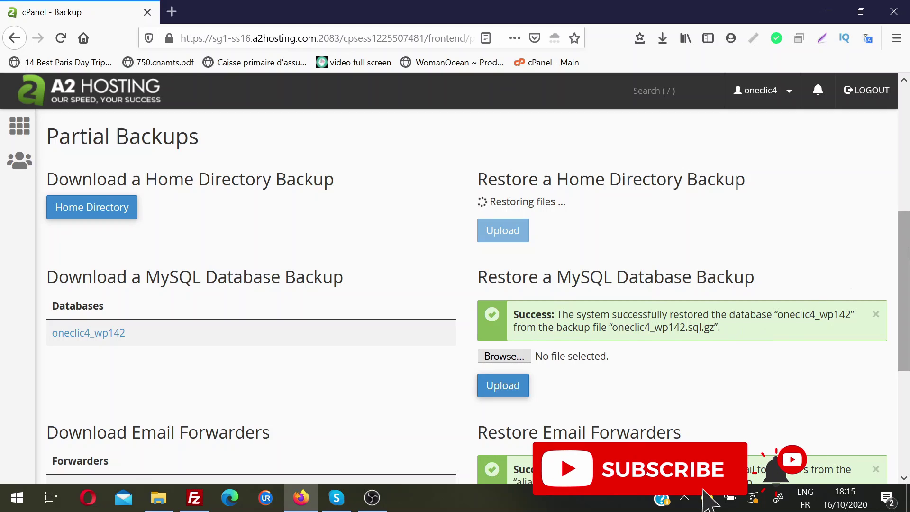
pyautogui.moveTo(904, 251); pyautogui.dragTo(908, 269)
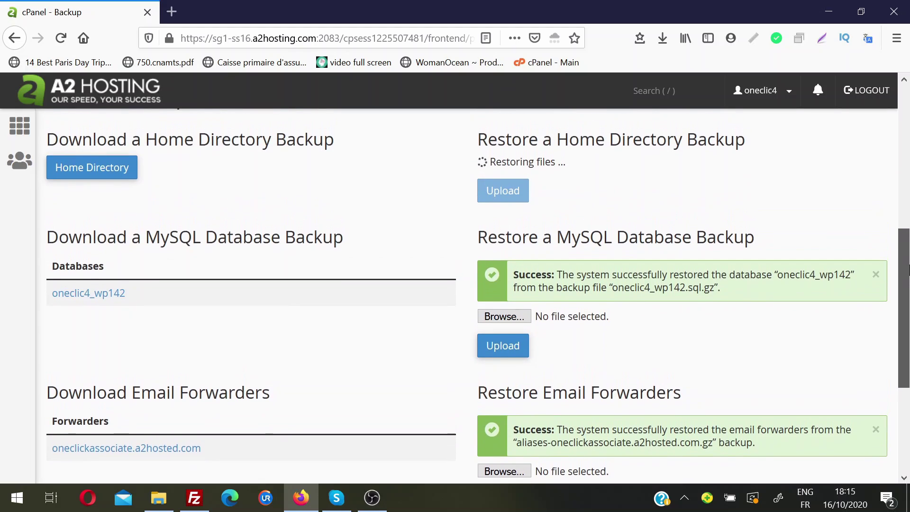